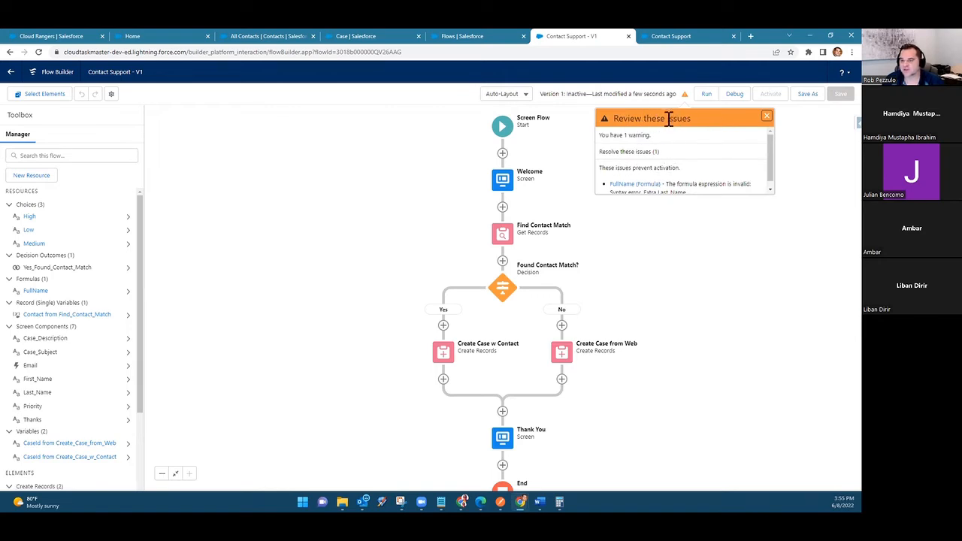
Correct the FullName formula by adding the missing & before {!Last_Name}, and save the flow
{"action": "scroll", "coordinate": [690, 179], "scroll_direction": "down", "scroll_amount": 1}
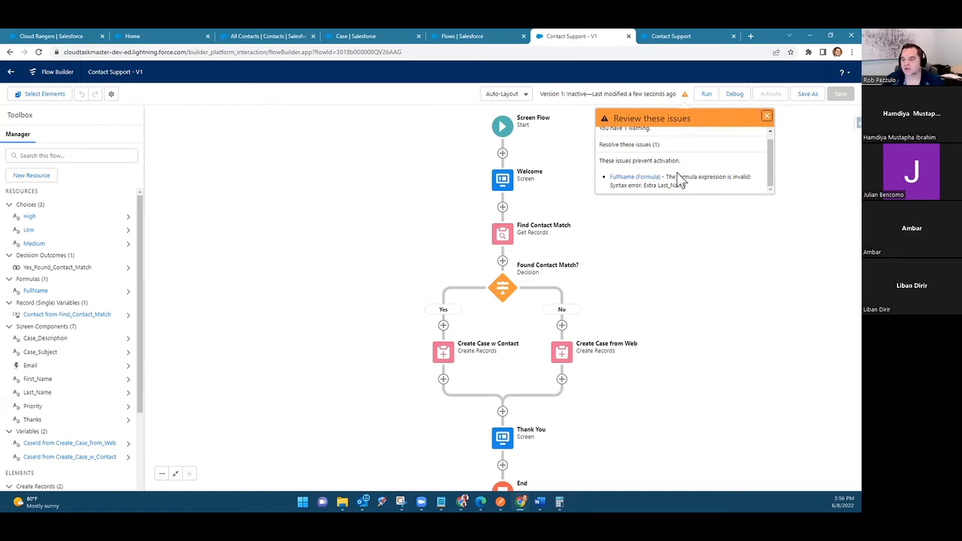
{"action": "left_click", "coordinate": [644, 181]}
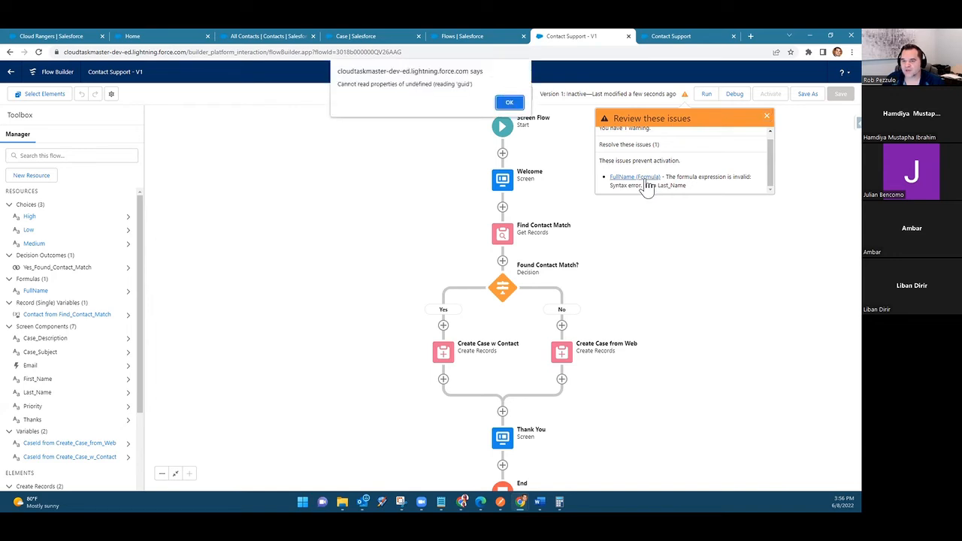
{"action": "left_click", "coordinate": [507, 101]}
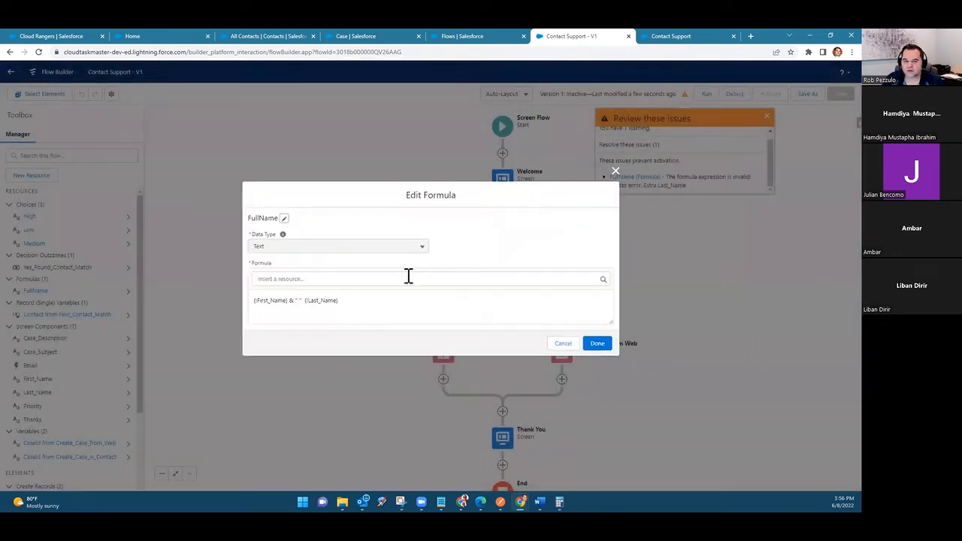
{"action": "left_click", "coordinate": [306, 301]}
{"action": "type", "text": "&"}
{"action": "left_click", "coordinate": [600, 344]}
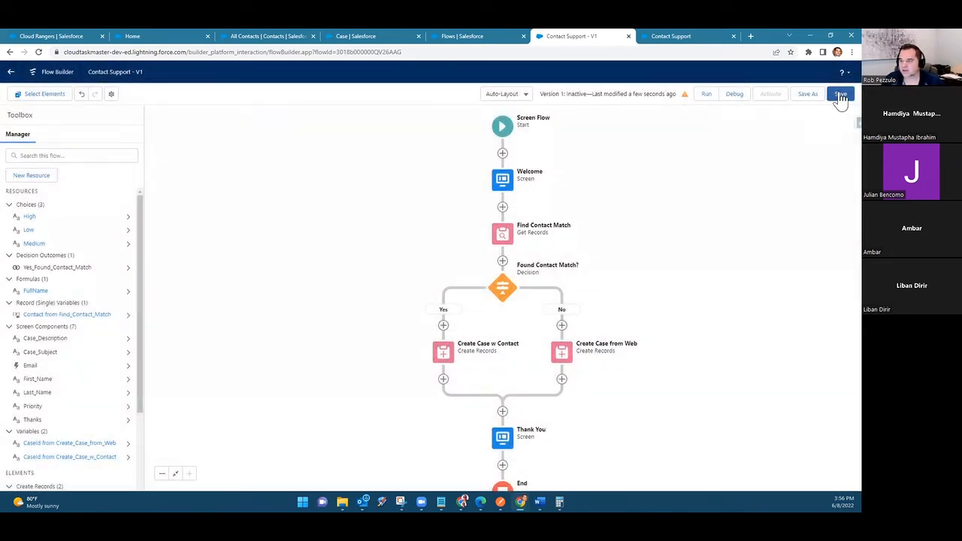
{"action": "left_click", "coordinate": [840, 94]}
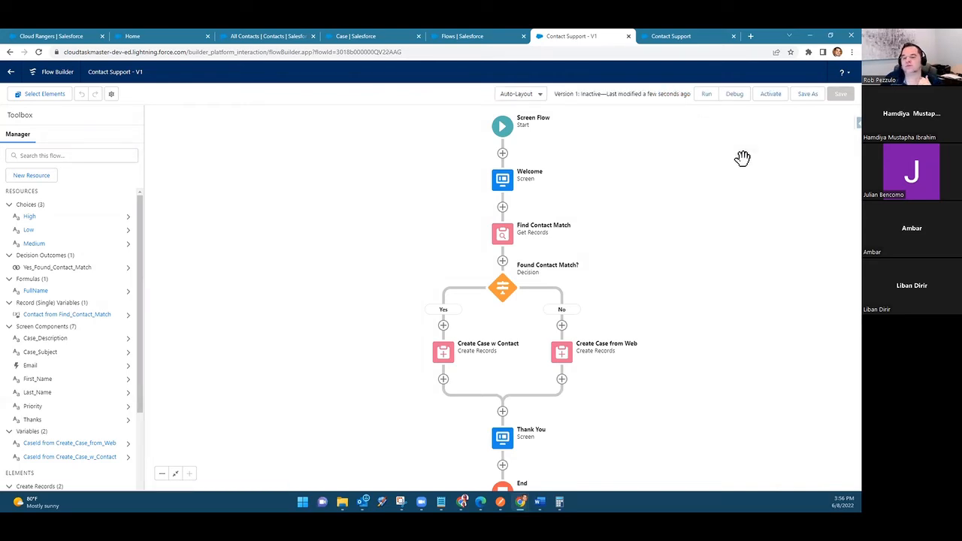
Switch the flow canvas to Free-Form layout, and undo a trial move of the Create Case from Web element
{"action": "left_click", "coordinate": [523, 95]}
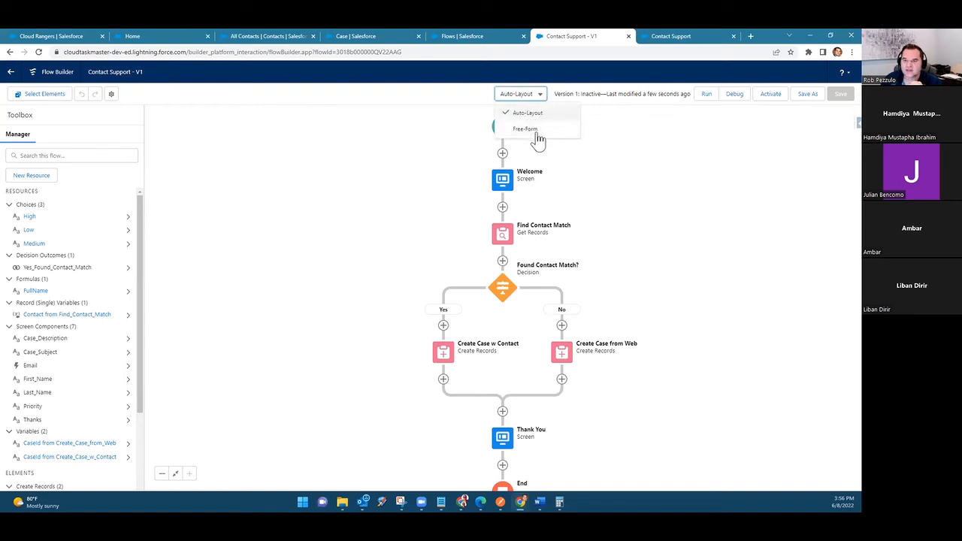
{"action": "left_click", "coordinate": [534, 130]}
{"action": "left_click_drag", "start_coordinate": [700, 296], "coordinate": [574, 266]}
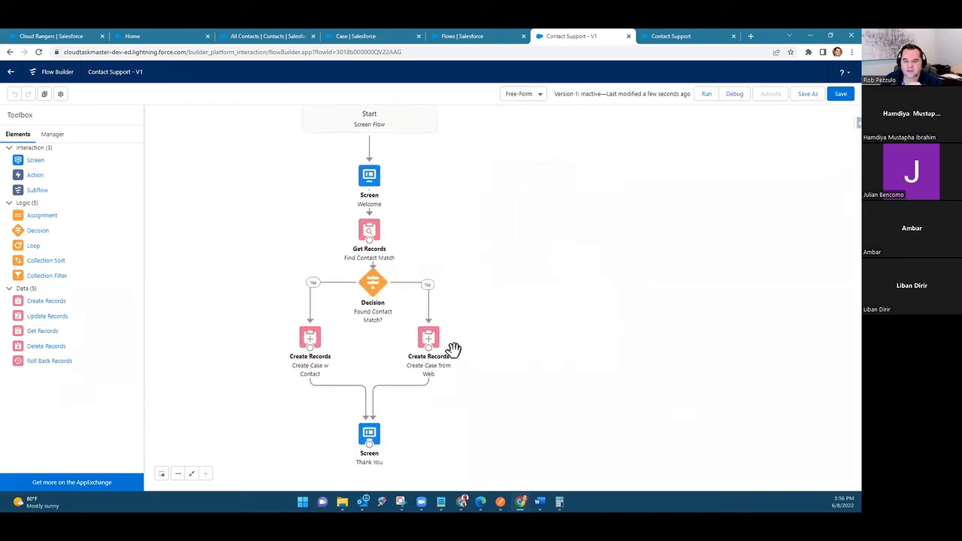
{"action": "mouse_move", "coordinate": [433, 338]}
{"action": "left_mouse_down"}
{"action": "mouse_move", "coordinate": [478, 331]}
{"action": "mouse_move", "coordinate": [436, 335]}
{"action": "left_mouse_up"}
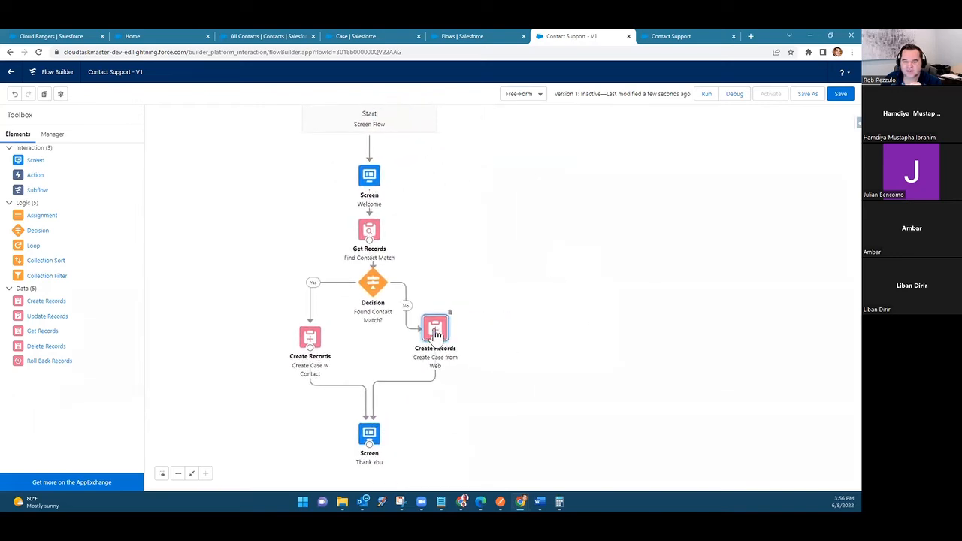
{"action": "left_click", "coordinate": [14, 94]}
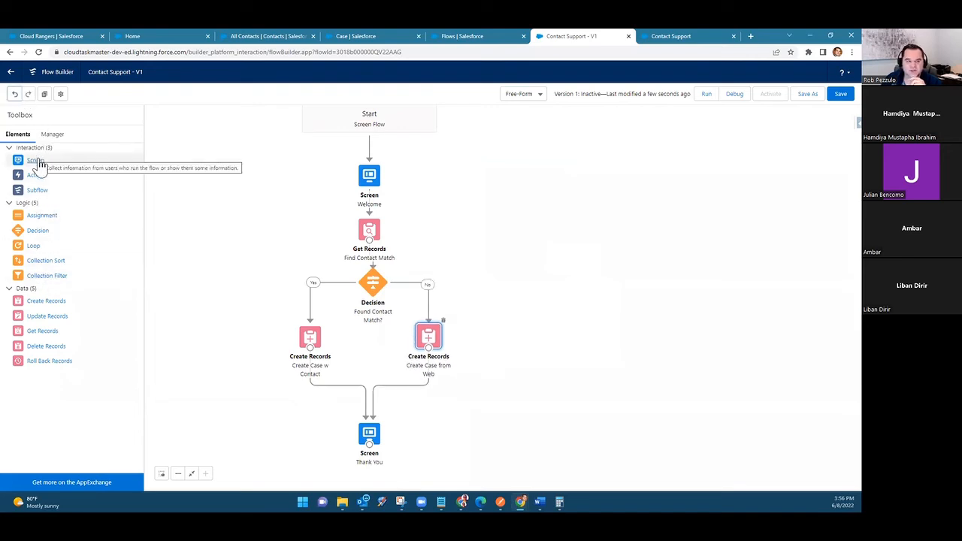
Add a new Screen element beside the flow, with the label and API name Errors
{"action": "left_click_drag", "start_coordinate": [39, 166], "coordinate": [502, 244]}
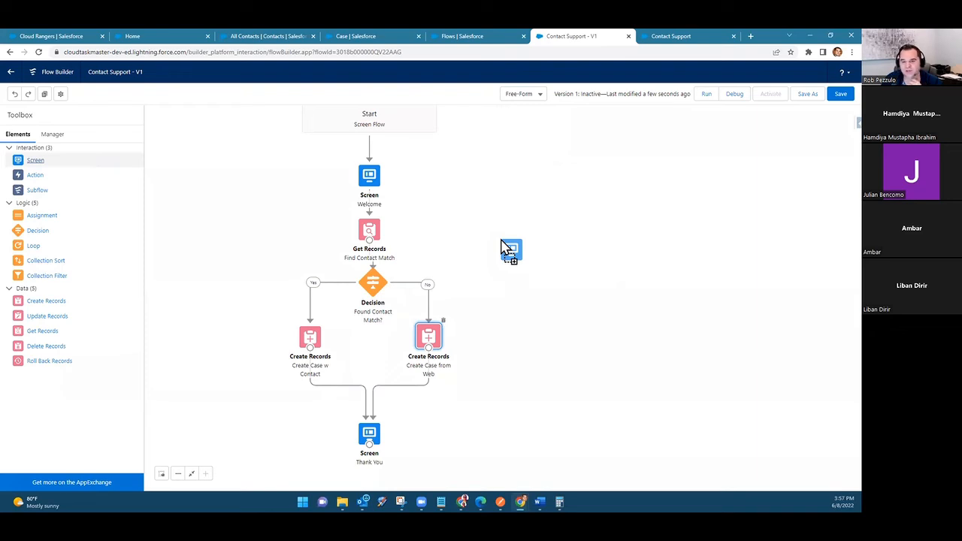
{"action": "left_click_drag", "start_coordinate": [502, 247], "coordinate": [507, 249]}
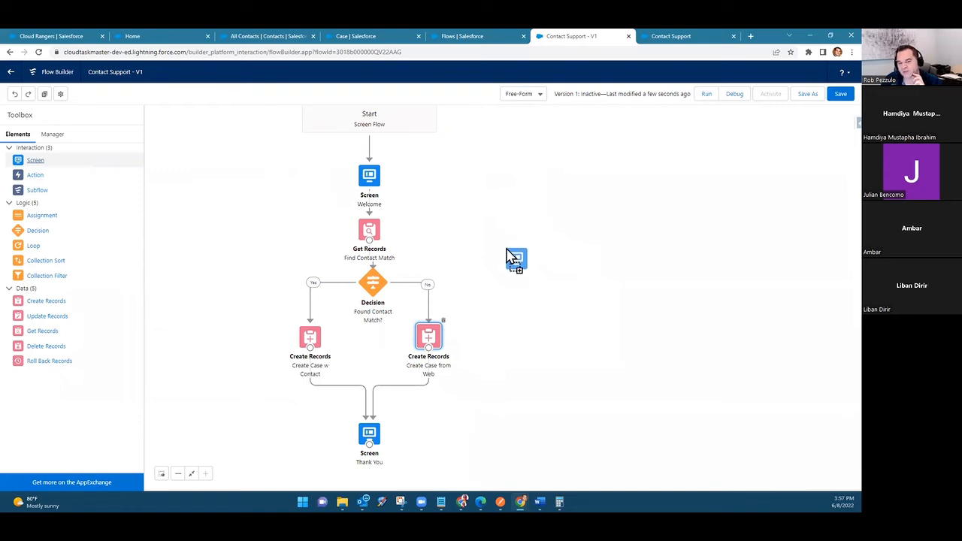
{"action": "left_click_drag", "start_coordinate": [507, 254], "coordinate": [508, 256]}
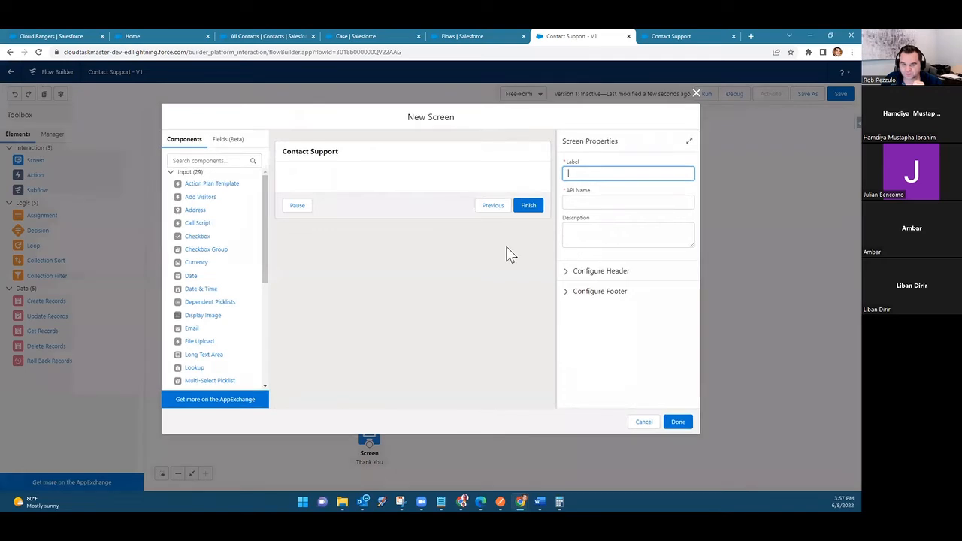
{"action": "type", "text": "Error"}
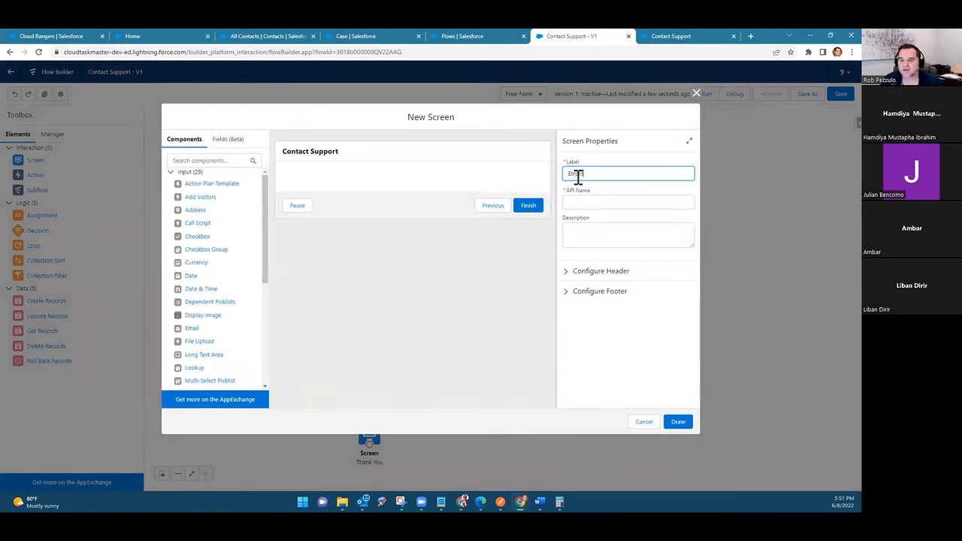
{"action": "key", "text": "Tab"}
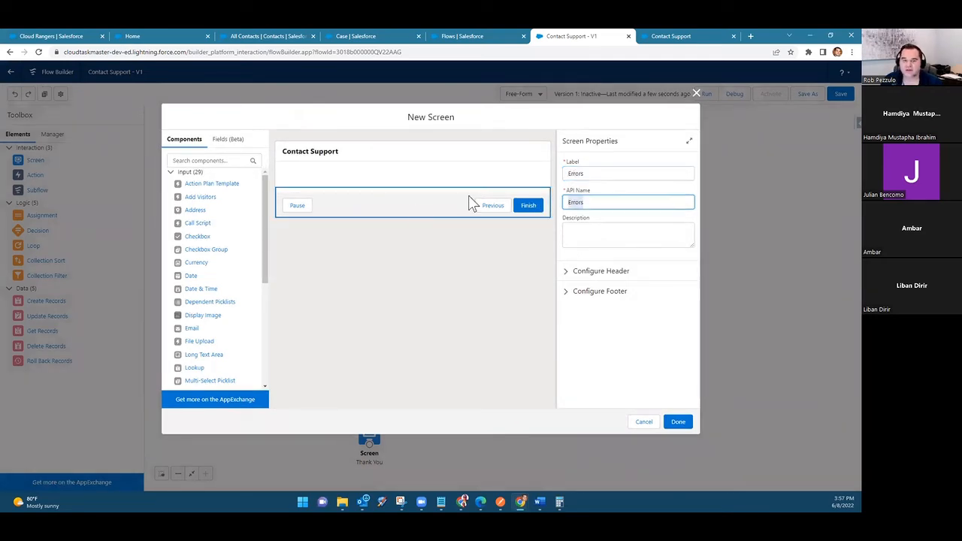
Add a Display Text component to the Errors screen with the API name ErrorText
{"action": "scroll", "coordinate": [208, 275], "scroll_direction": "down", "scroll_amount": 5}
{"action": "left_click_drag", "start_coordinate": [197, 369], "coordinate": [416, 185]}
{"action": "left_click", "coordinate": [614, 176]}
{"action": "type", "text": "Error"}
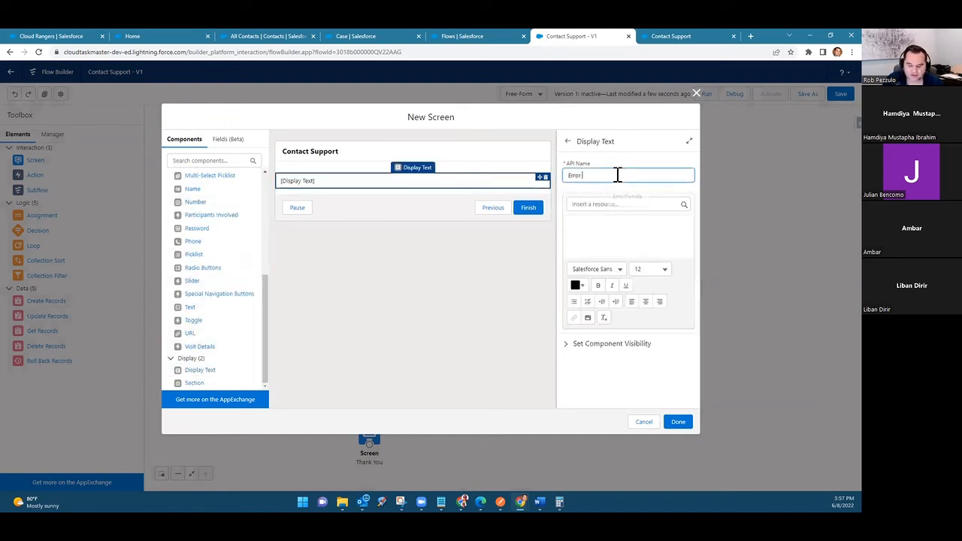
{"action": "type", "text": "Text"}
Insert the global variable {!$Flow.FaultMessage} into the ErrorText body
{"action": "left_click", "coordinate": [619, 225]}
{"action": "left_click", "coordinate": [612, 205]}
{"action": "scroll", "coordinate": [608, 267], "scroll_direction": "down", "scroll_amount": 5}
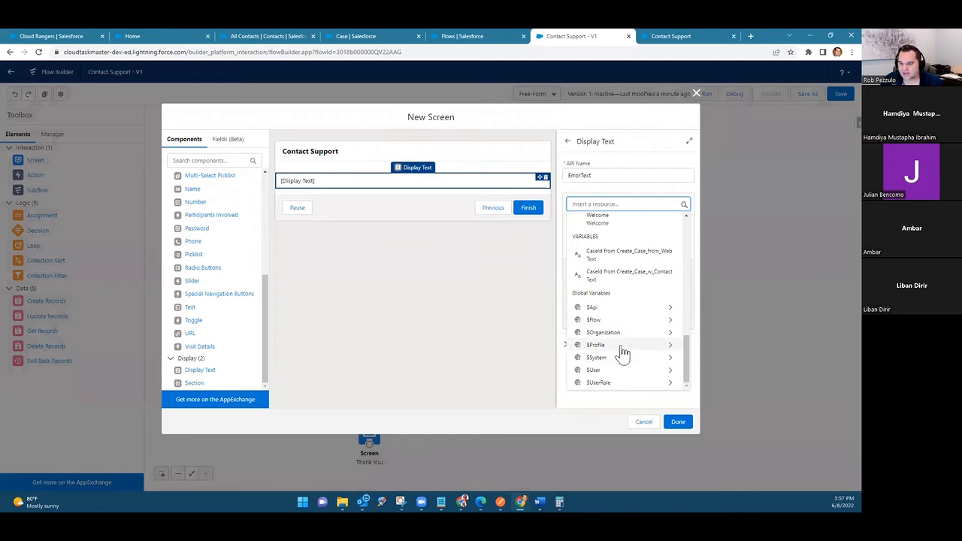
{"action": "left_click", "coordinate": [619, 322]}
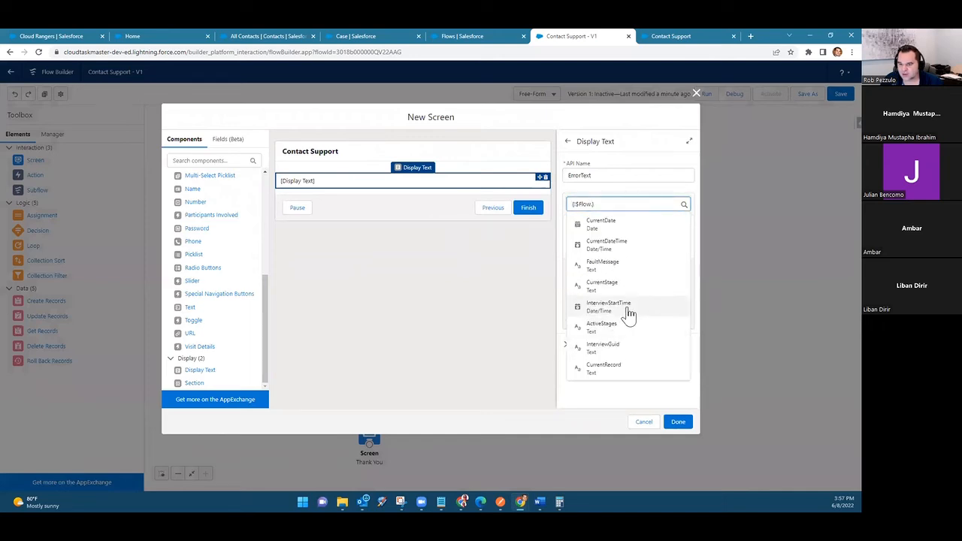
{"action": "left_click", "coordinate": [622, 268]}
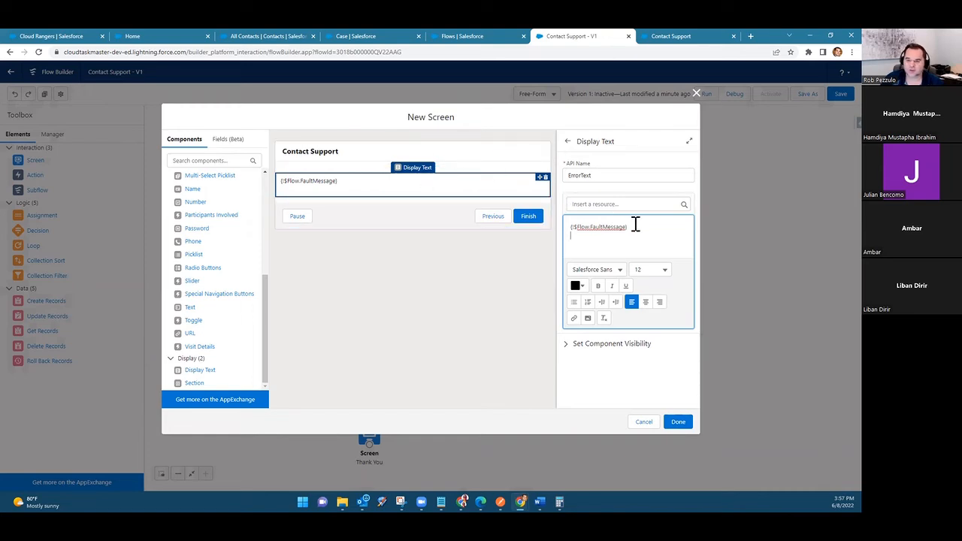
Write "An issue occurred, please contact support with this message:" and a blank line above the fault message, and finish the screen
{"action": "key", "text": "Return"}
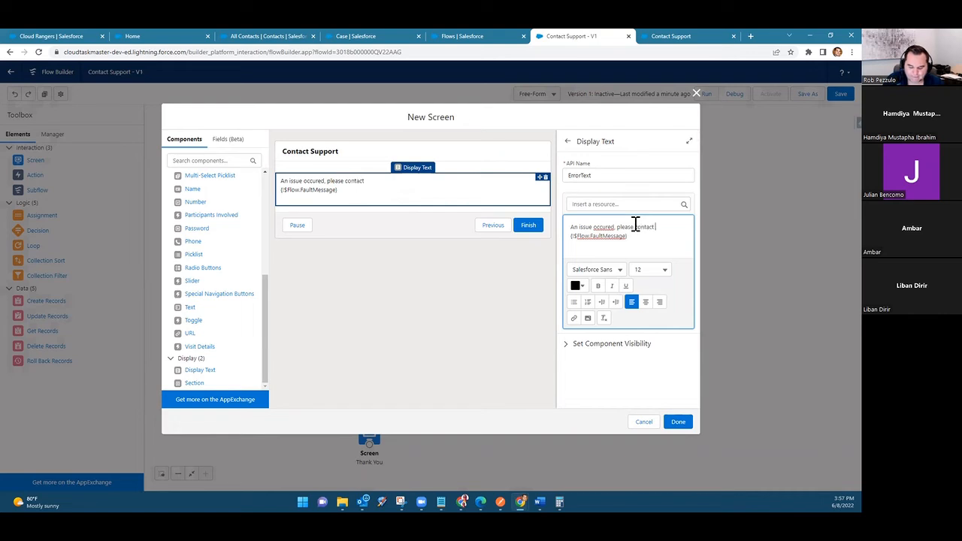
{"action": "type", "text": "with this message:"}
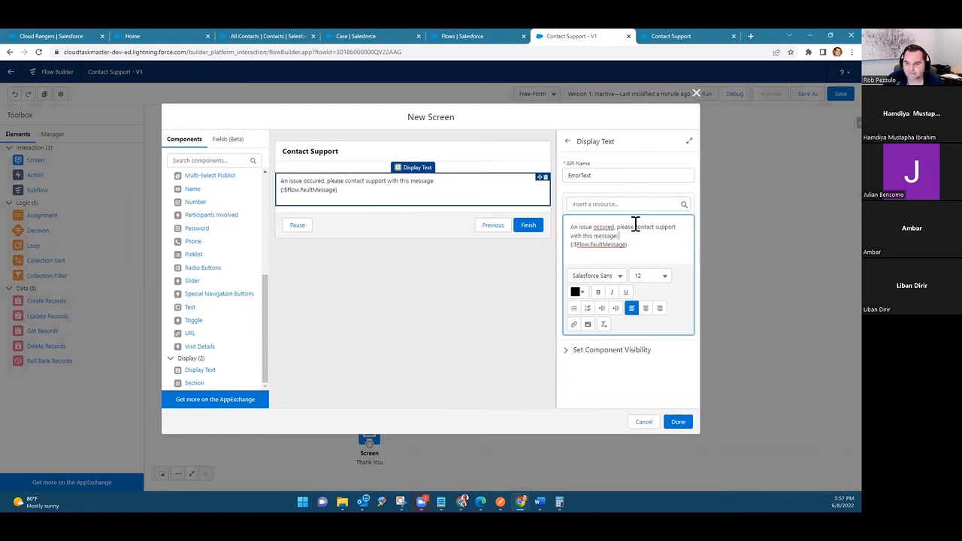
{"action": "key", "text": "Return"}
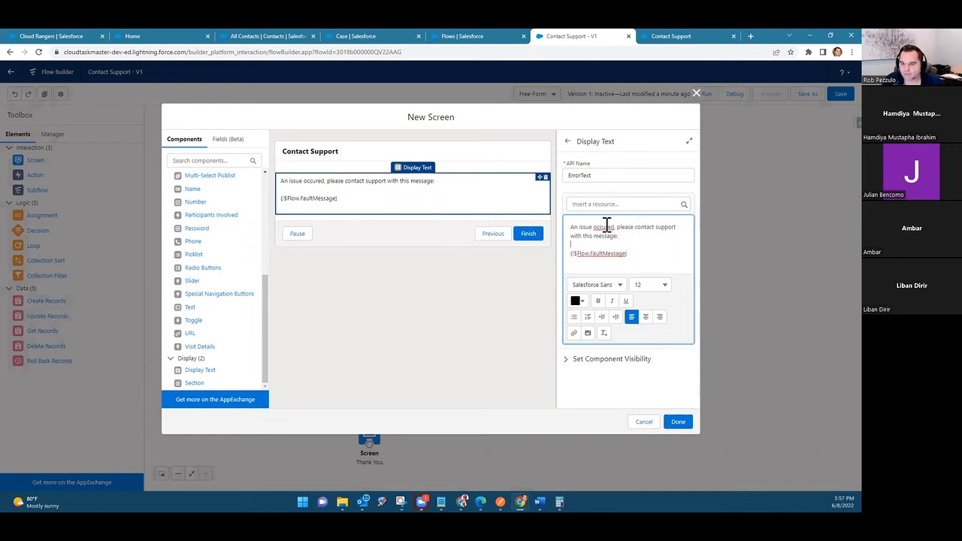
{"action": "right_click", "coordinate": [606, 225]}
{"action": "left_click", "coordinate": [625, 232]}
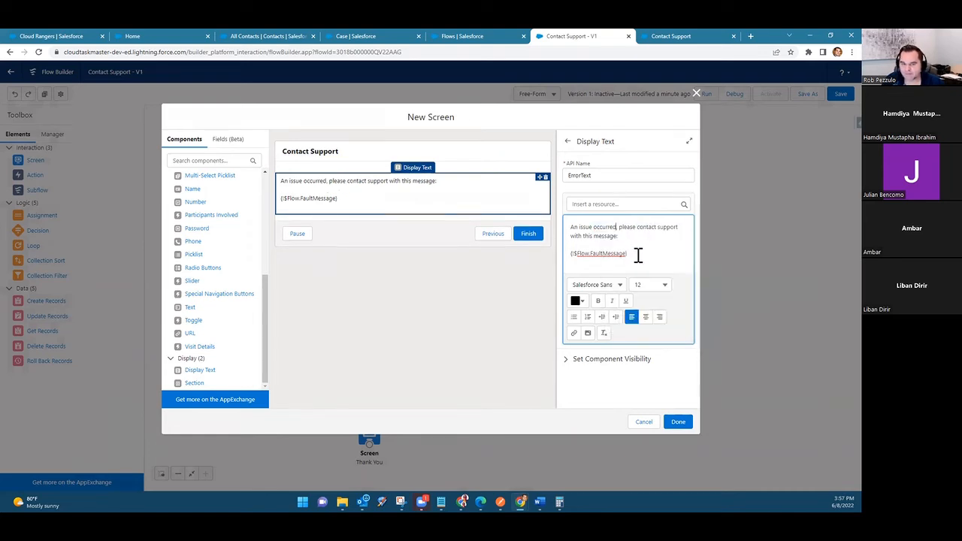
{"action": "left_click", "coordinate": [679, 423]}
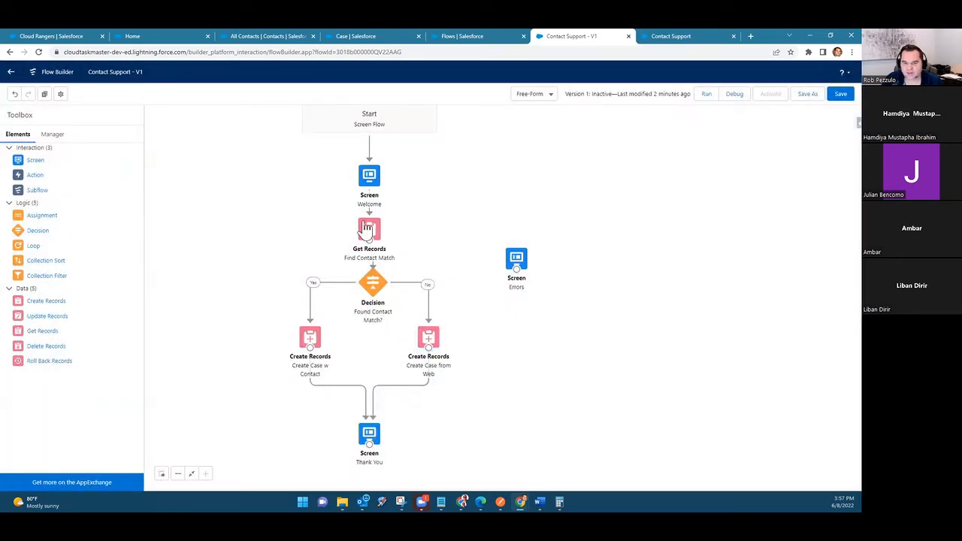
Connect fault paths from Find Contact Match, Create Case w Contact and Create Case from Web to the Errors screen, moving it farther from the flow
{"action": "left_click", "coordinate": [369, 235]}
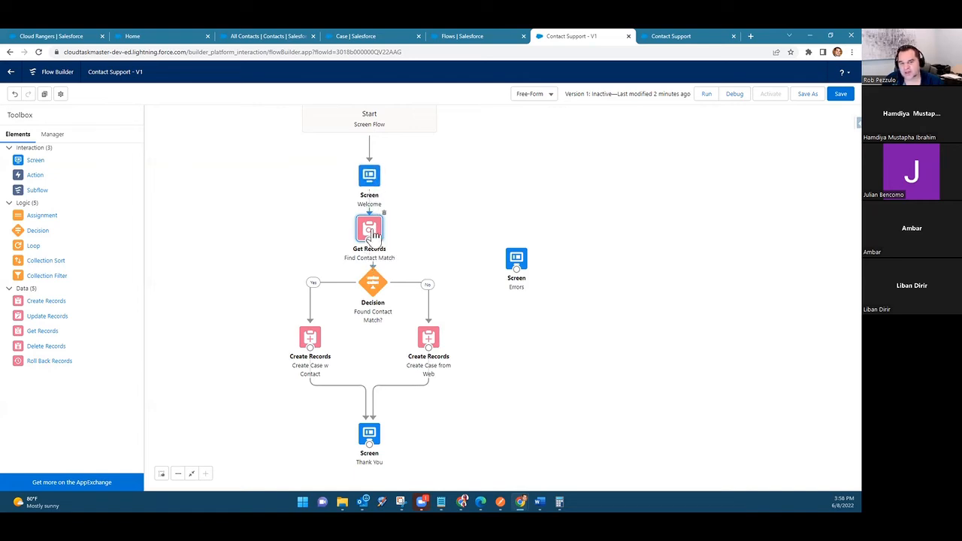
{"action": "left_click_drag", "start_coordinate": [369, 242], "coordinate": [519, 264]}
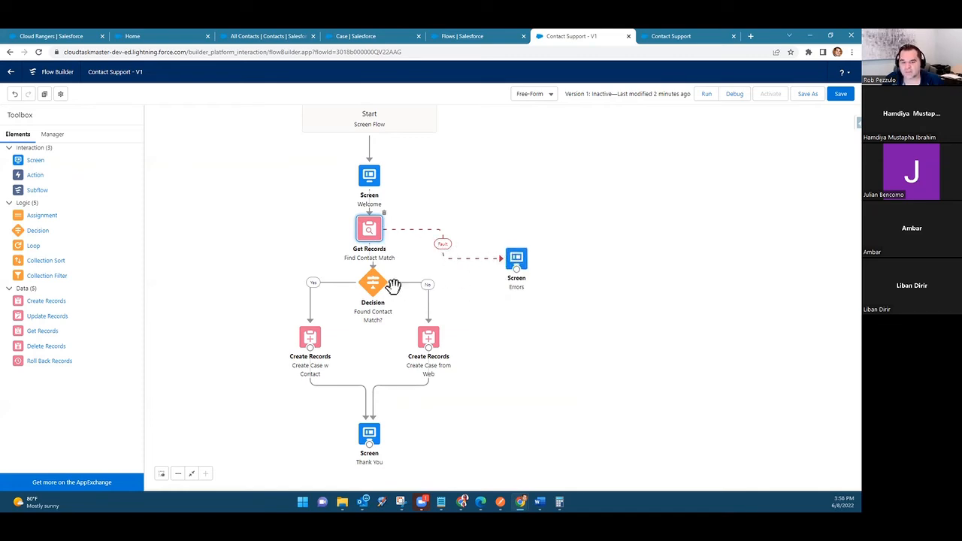
{"action": "left_click_drag", "start_coordinate": [310, 347], "coordinate": [517, 269]}
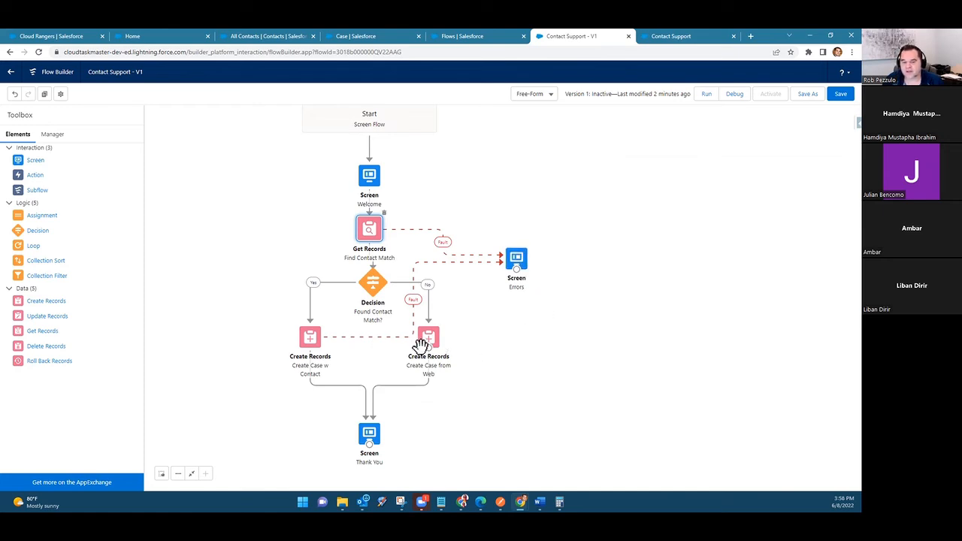
{"action": "left_click_drag", "start_coordinate": [428, 347], "coordinate": [653, 262]}
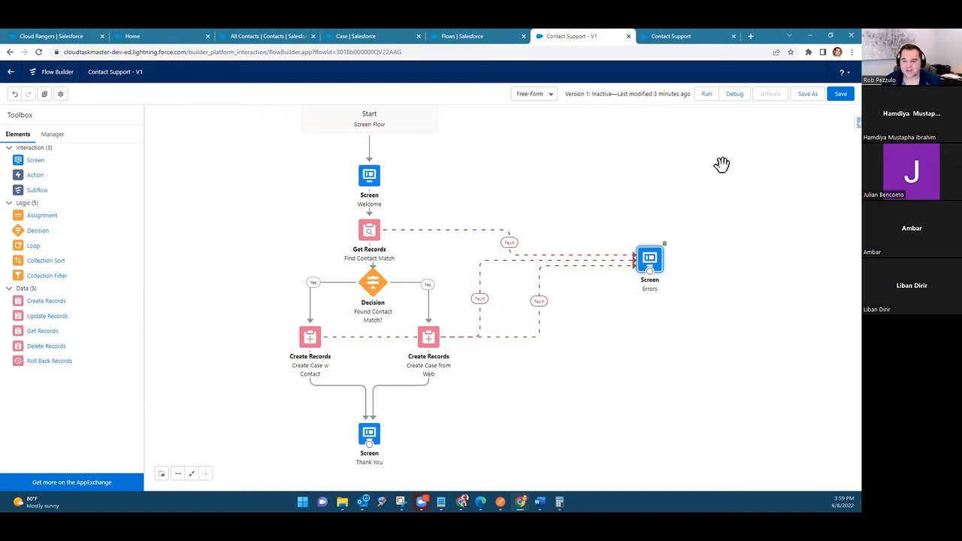
Save the Contact Support flow and activate it
{"action": "left_click", "coordinate": [839, 95]}
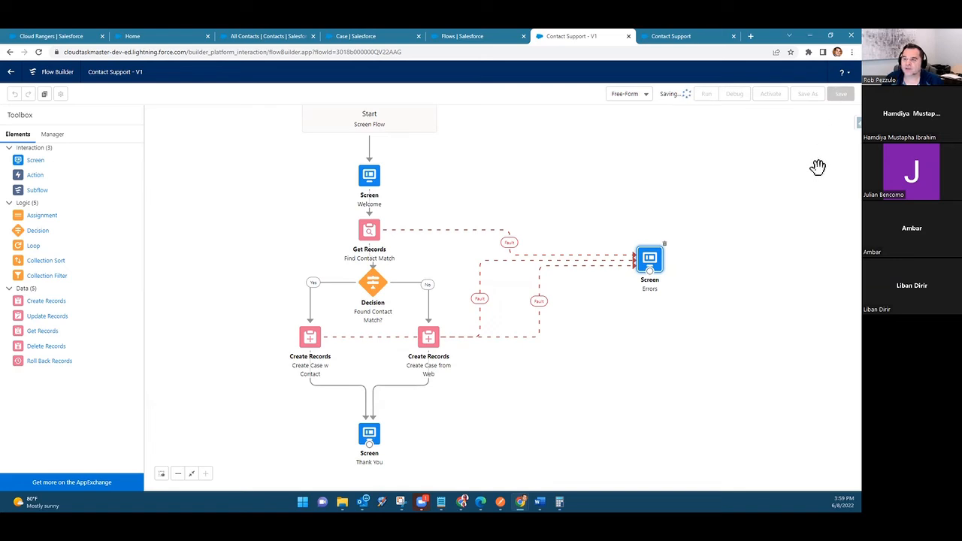
{"action": "left_click", "coordinate": [771, 96]}
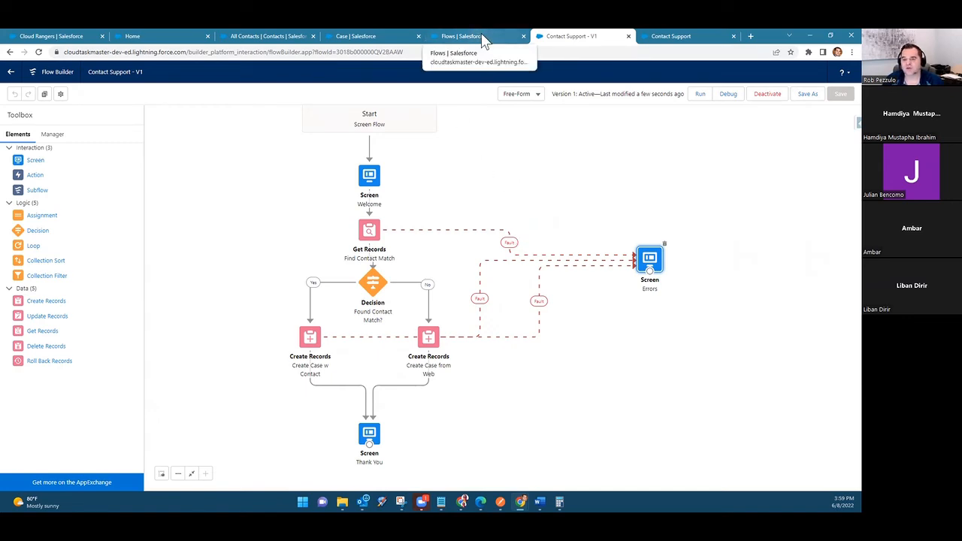
Open the second contact in the All Contacts list, edit its record page in Lightning App Builder, and dismiss the page analysis
{"action": "left_click", "coordinate": [275, 36]}
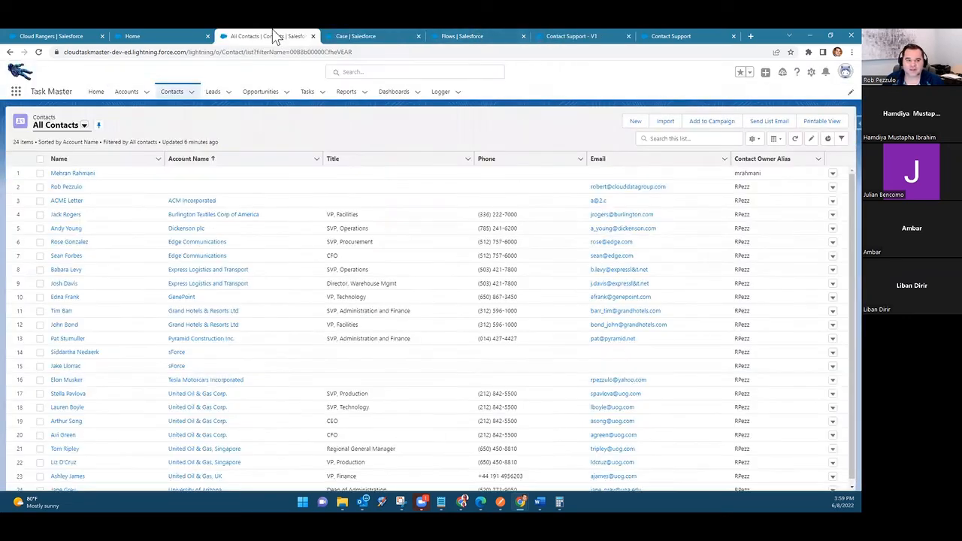
{"action": "left_click", "coordinate": [70, 188]}
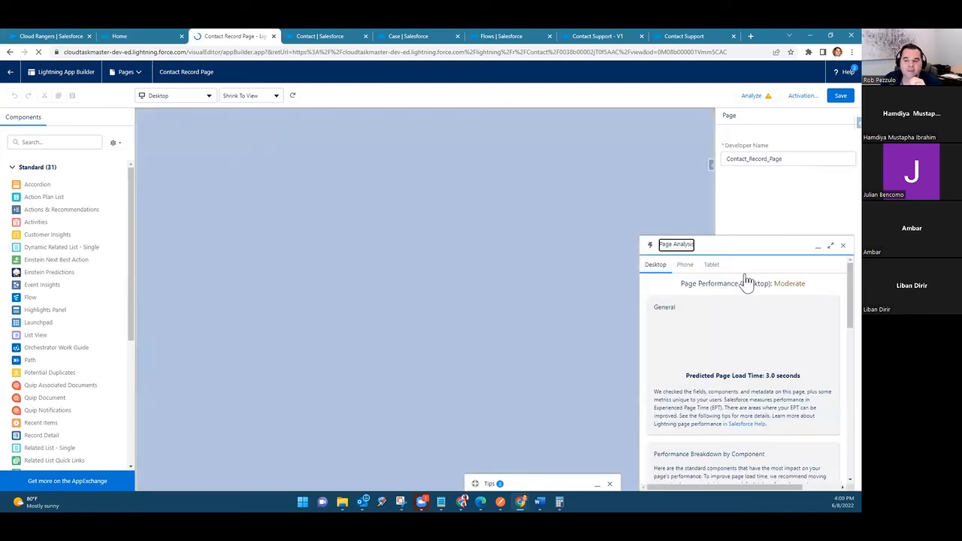
{"action": "left_click", "coordinate": [843, 245]}
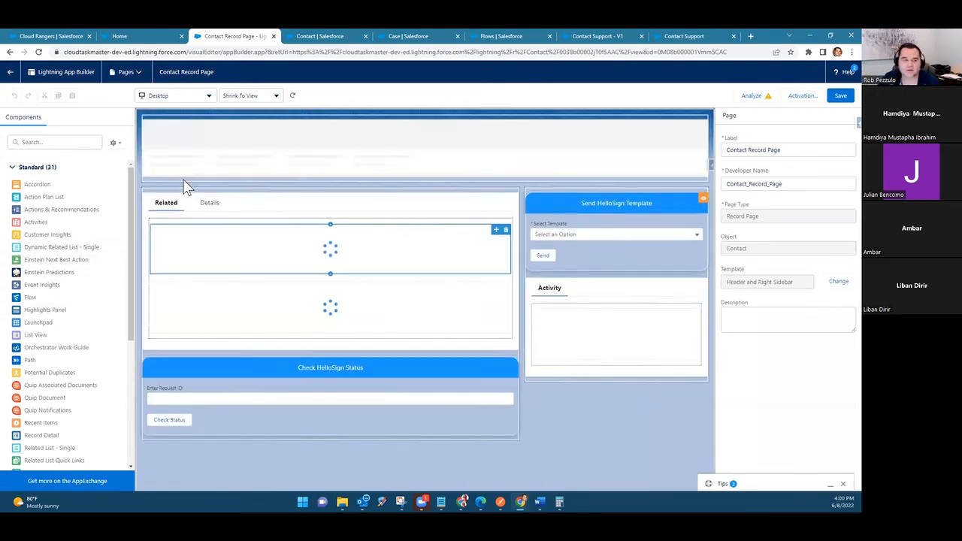
Place a Flow component for Contact Support above the Related and Details tabs, with the Two Columns layout
{"action": "left_click_drag", "start_coordinate": [33, 298], "coordinate": [342, 205]}
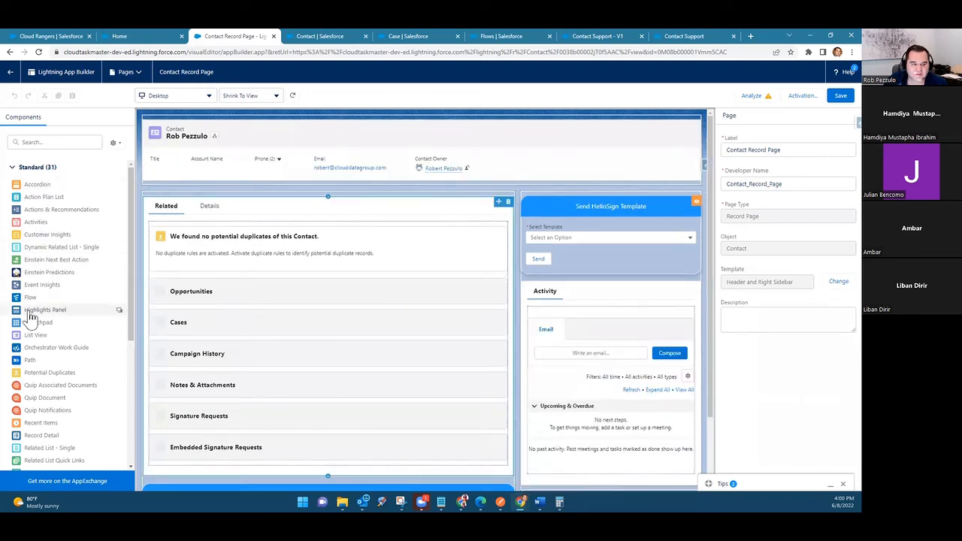
{"action": "left_click_drag", "start_coordinate": [44, 301], "coordinate": [327, 205]}
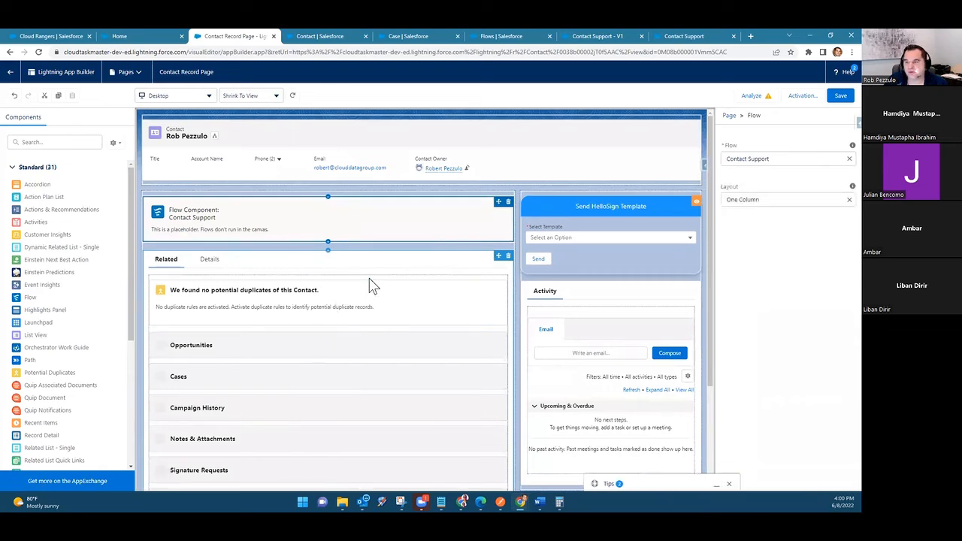
{"action": "left_click", "coordinate": [782, 199]}
{"action": "left_click", "coordinate": [785, 238]}
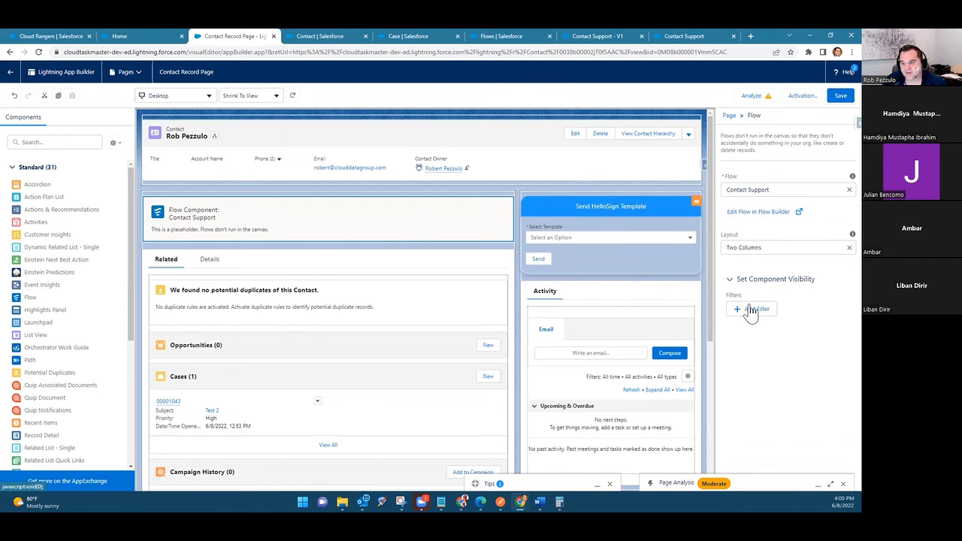
Save the Contact record page and return from Lightning App Builder to the contact record
{"action": "left_click", "coordinate": [840, 96]}
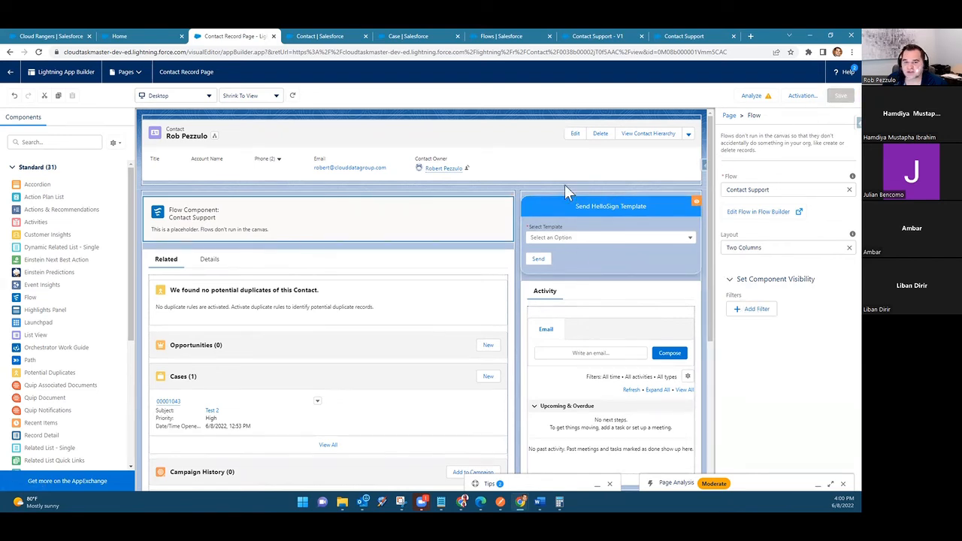
{"action": "left_click", "coordinate": [13, 72]}
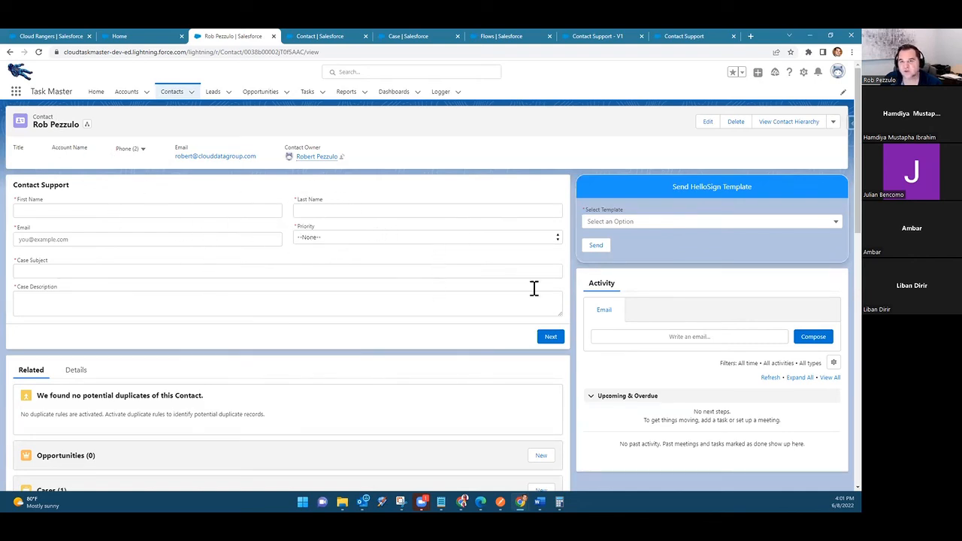
Open the Welcome screen element of the Contact Support flow in Flow Builder, review its layout, and close it without changes
{"action": "left_click", "coordinate": [514, 36]}
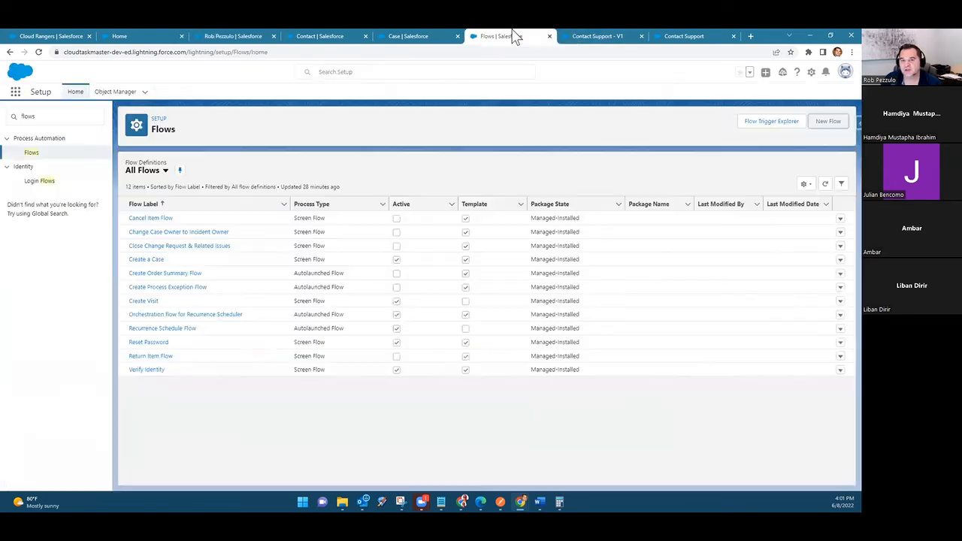
{"action": "left_click", "coordinate": [590, 36]}
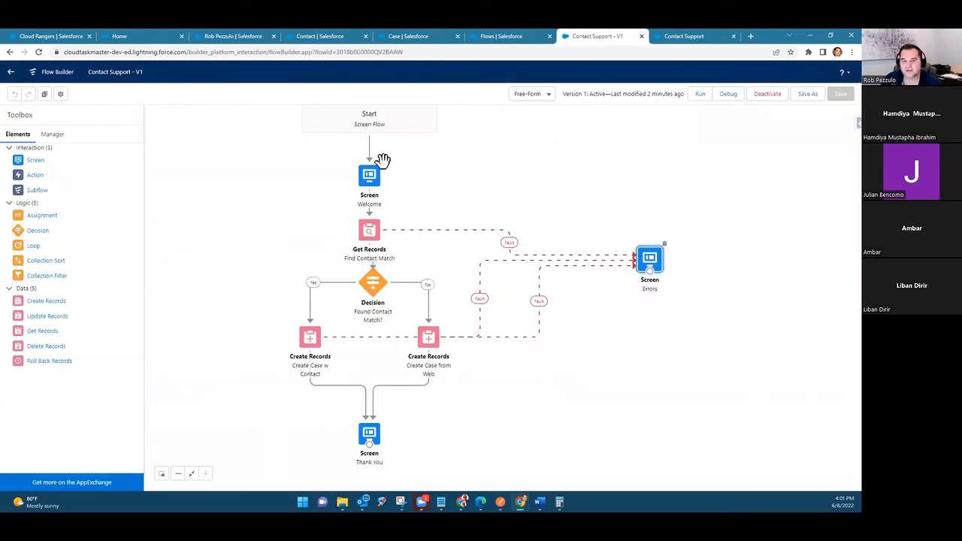
{"action": "left_click", "coordinate": [370, 178]}
{"action": "double_click", "coordinate": [370, 178]}
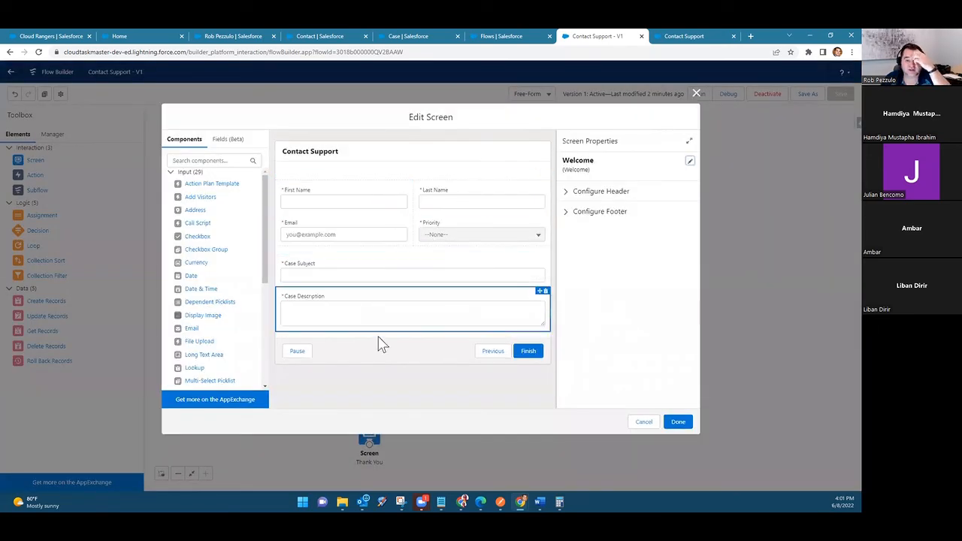
{"action": "left_click", "coordinate": [643, 422]}
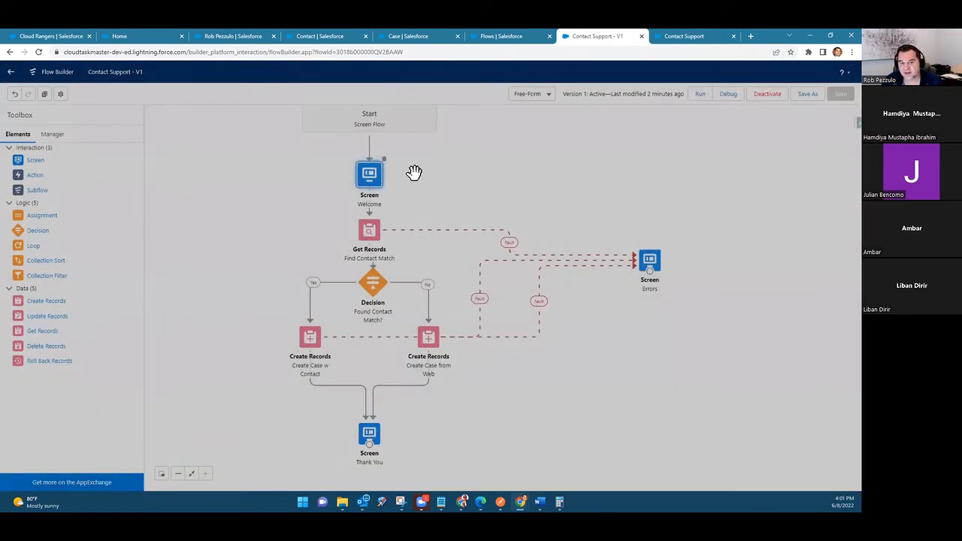
Delete the connector between Start and Welcome, and add a new Screen element labelled Click Next with API name Click_Next
{"action": "left_click", "coordinate": [369, 151]}
{"action": "key", "text": "Delete"}
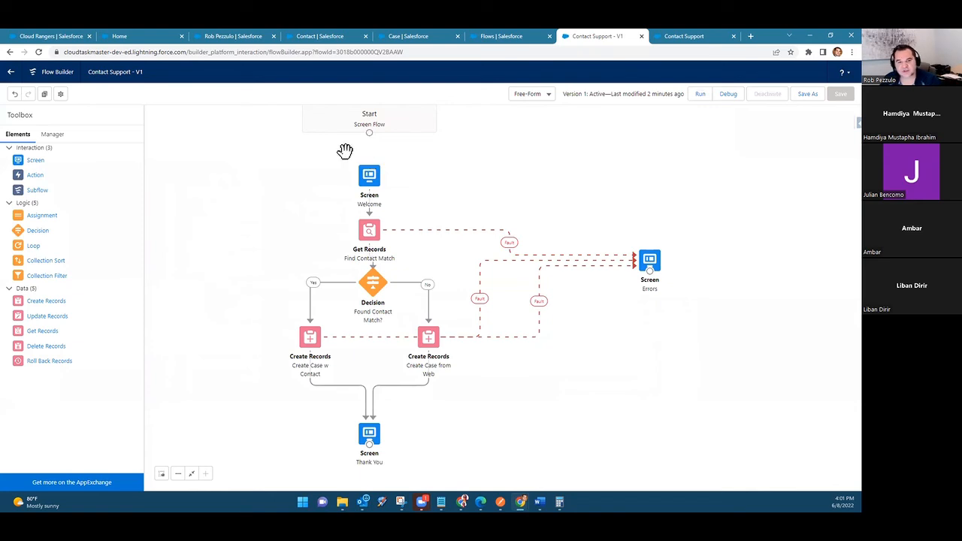
{"action": "left_click_drag", "start_coordinate": [35, 160], "coordinate": [414, 159]}
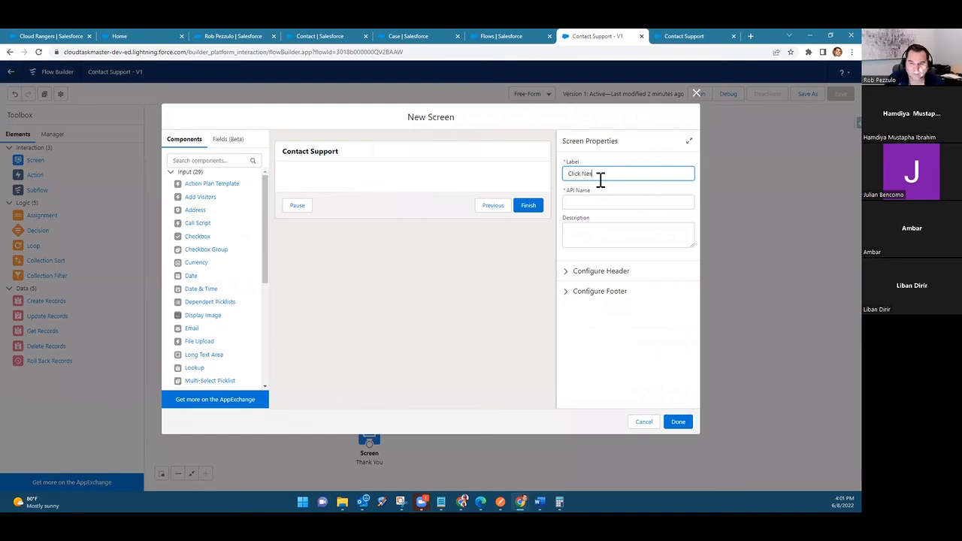
{"action": "key", "text": "Tab"}
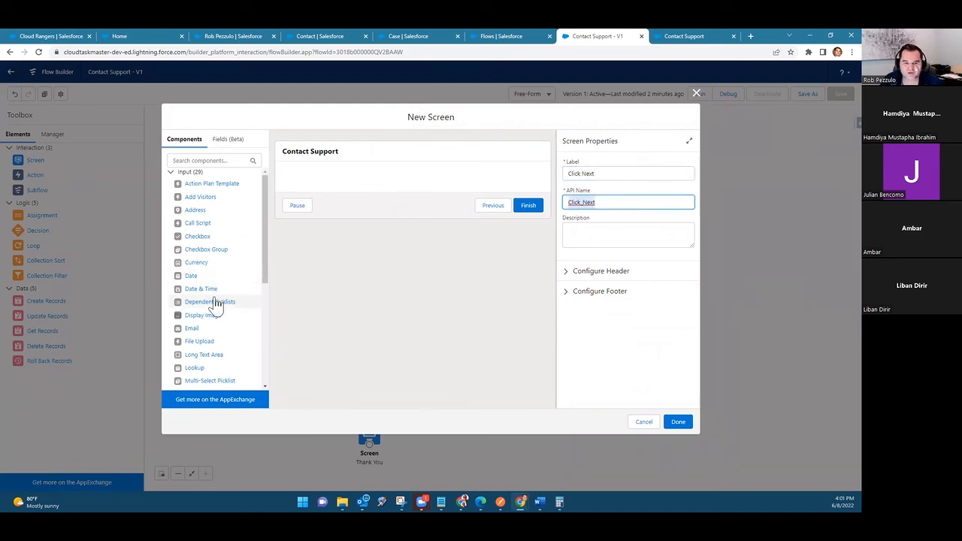
Add a Display Text component named Next reading "Click Next to create a Case" to the new screen, and finish the screen
{"action": "scroll", "coordinate": [212, 305], "scroll_direction": "down", "scroll_amount": 1}
{"action": "scroll", "coordinate": [212, 304], "scroll_direction": "down", "scroll_amount": 5}
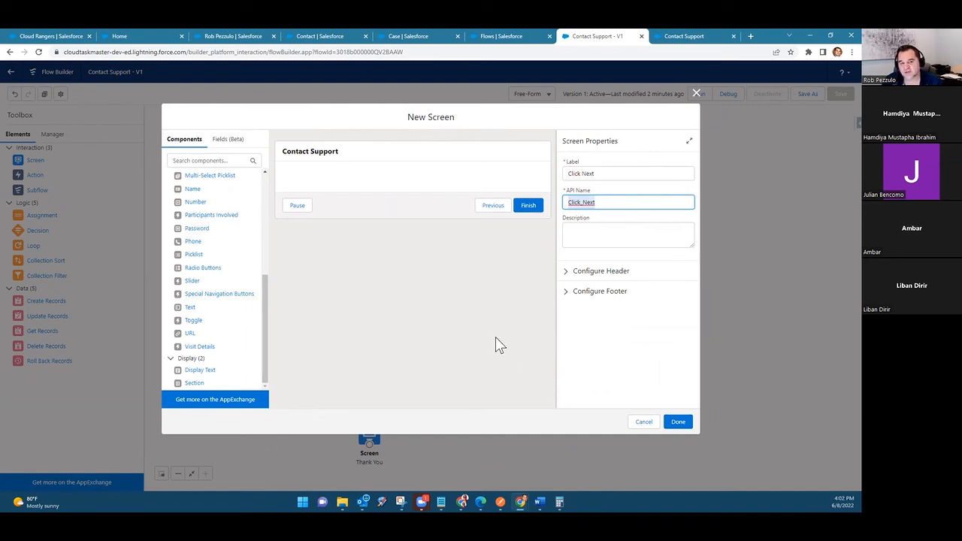
{"action": "left_click_drag", "start_coordinate": [191, 378], "coordinate": [409, 187]}
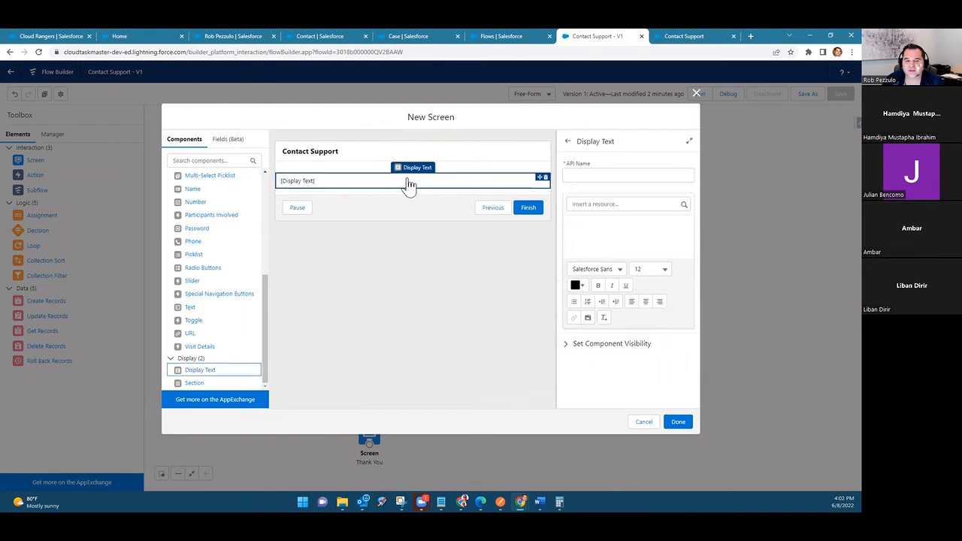
{"action": "left_click", "coordinate": [603, 174]}
{"action": "type", "text": "Next"}
{"action": "left_click", "coordinate": [621, 238]}
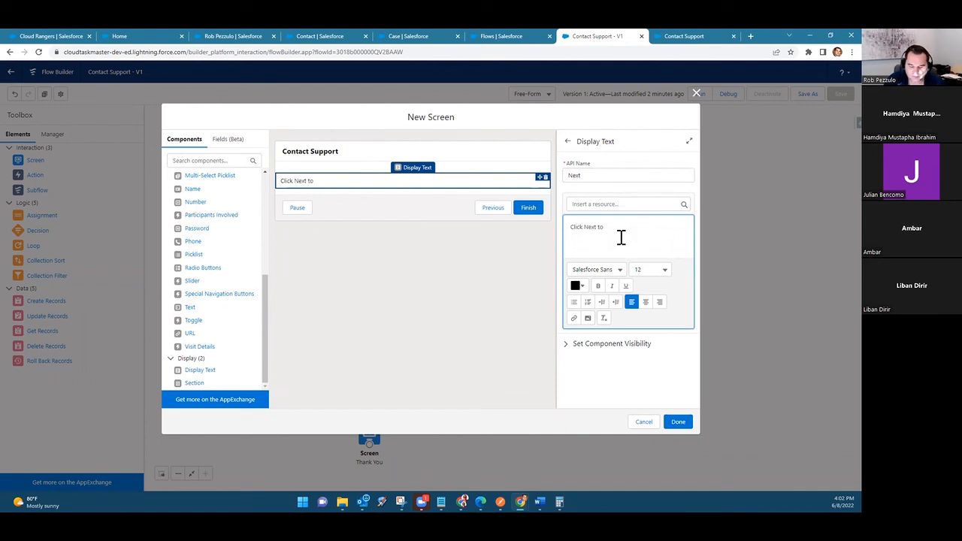
{"action": "type", "text": "Click Next to create a Case"}
{"action": "left_click", "coordinate": [501, 275]}
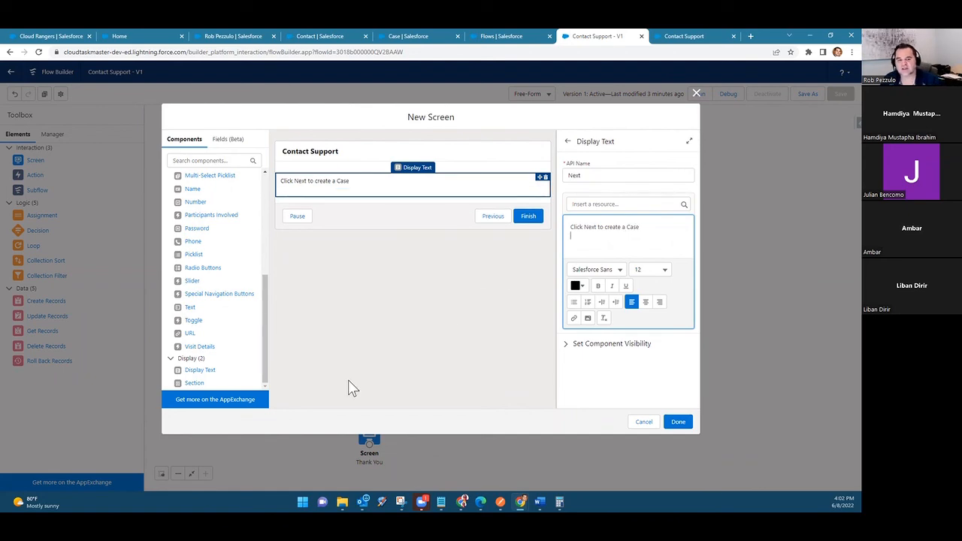
{"action": "left_click", "coordinate": [678, 422]}
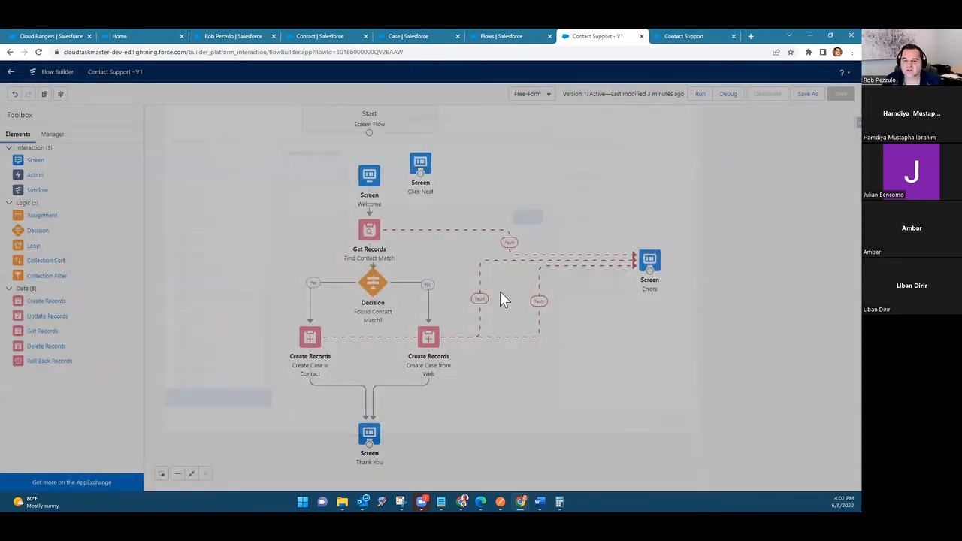
Connect Start to the Click Next screen and Click Next to Welcome, repositioning both screens so the path runs clearly
{"action": "left_click_drag", "start_coordinate": [369, 133], "coordinate": [497, 143]}
{"action": "left_click_drag", "start_coordinate": [366, 175], "coordinate": [293, 188]}
{"action": "mouse_move", "coordinate": [490, 140]}
{"action": "left_mouse_down"}
{"action": "mouse_move", "coordinate": [388, 180]}
{"action": "mouse_move", "coordinate": [392, 166]}
{"action": "mouse_move", "coordinate": [385, 184]}
{"action": "mouse_move", "coordinate": [312, 199]}
{"action": "left_mouse_up"}
{"action": "left_click_drag", "start_coordinate": [393, 162], "coordinate": [379, 169]}
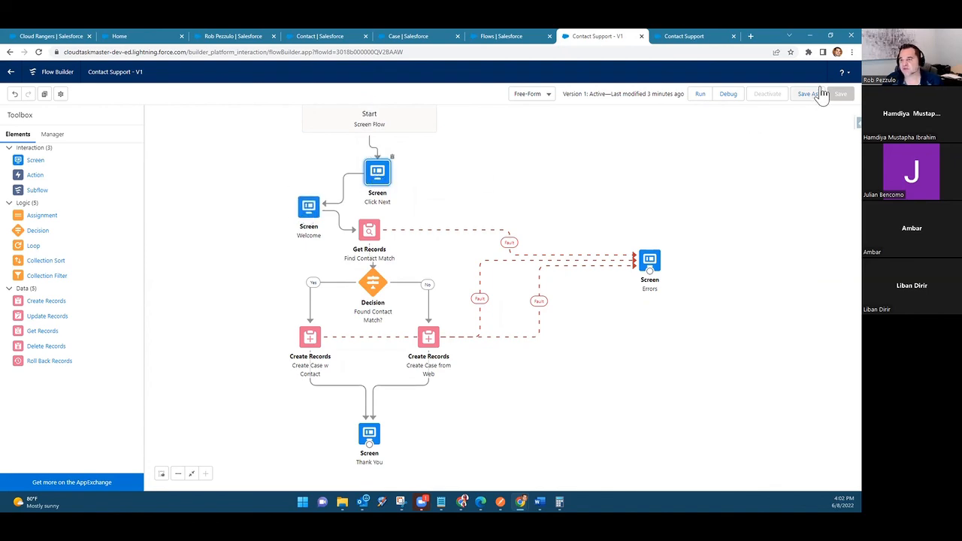
Save the Contact Support flow as a new version and activate it
{"action": "left_click", "coordinate": [821, 94]}
{"action": "left_click", "coordinate": [598, 343]}
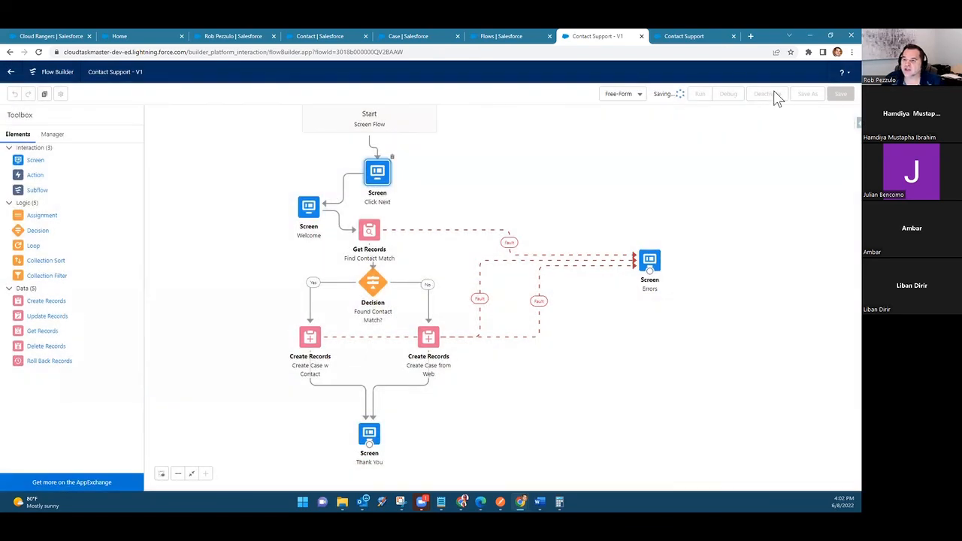
{"action": "left_click", "coordinate": [779, 101]}
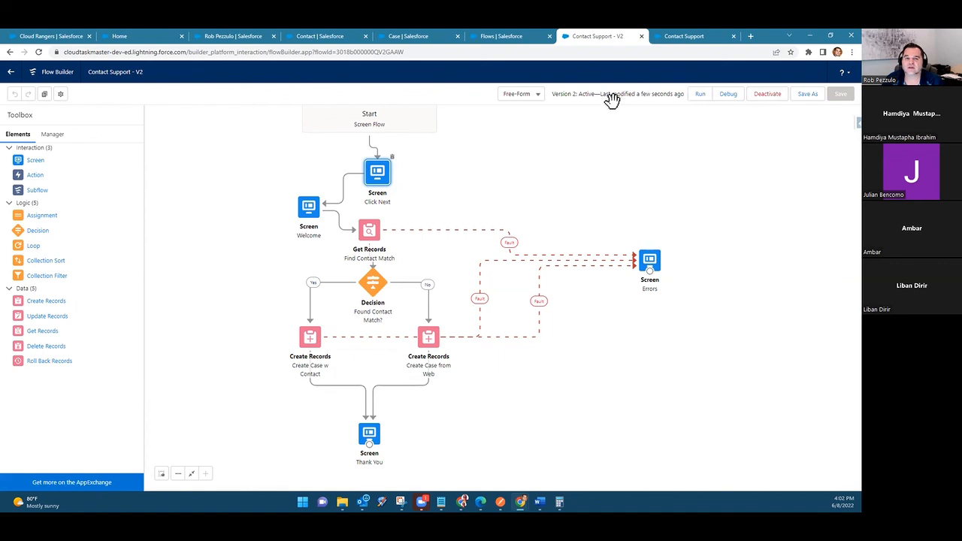
Return to the contact record and reload the page to load the updated flow
{"action": "left_click", "coordinate": [238, 35]}
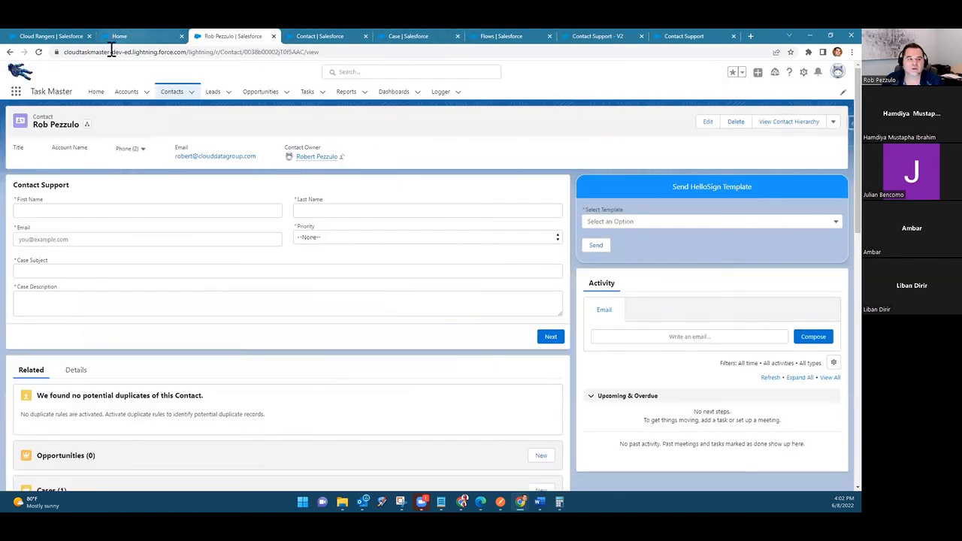
{"action": "left_click", "coordinate": [38, 52]}
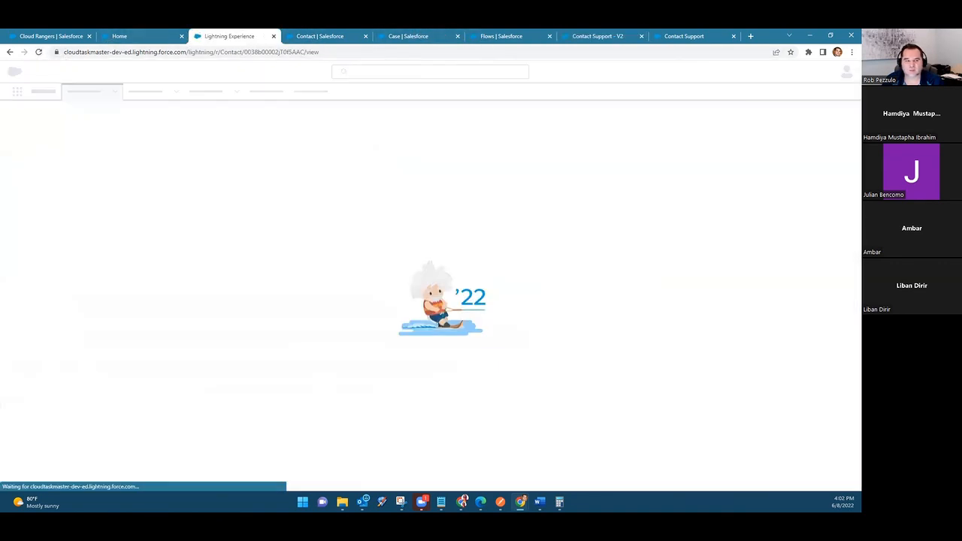